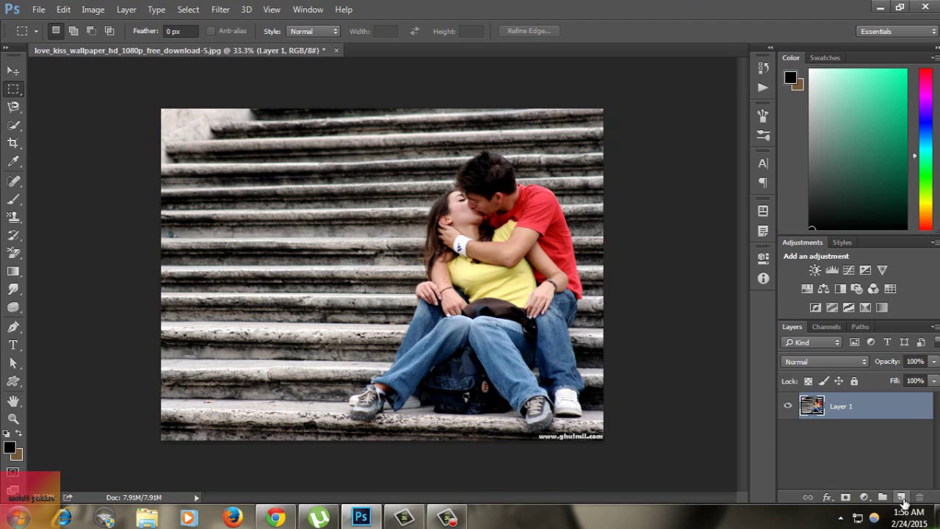
- Add an empty Layer 2 above the couple photo and bring up the Windows Start menu
left_click(902, 500)
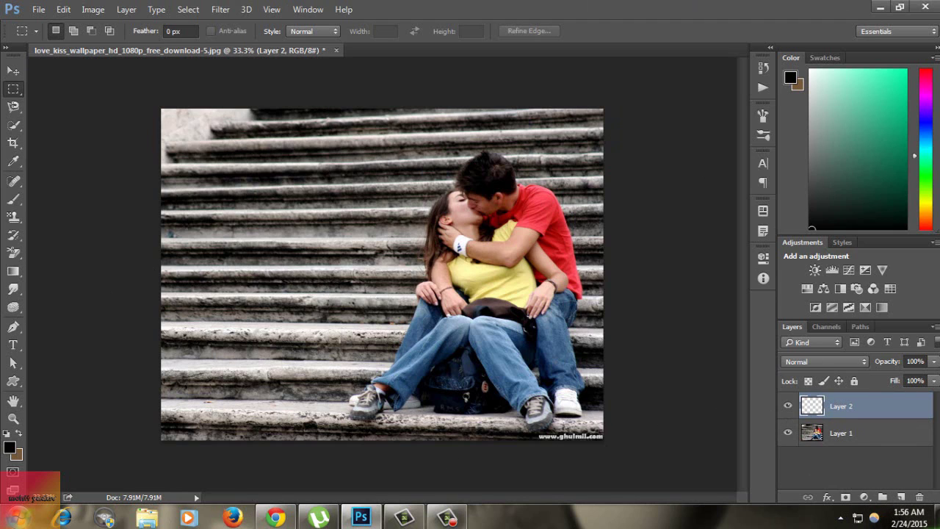
left_click(16, 518)
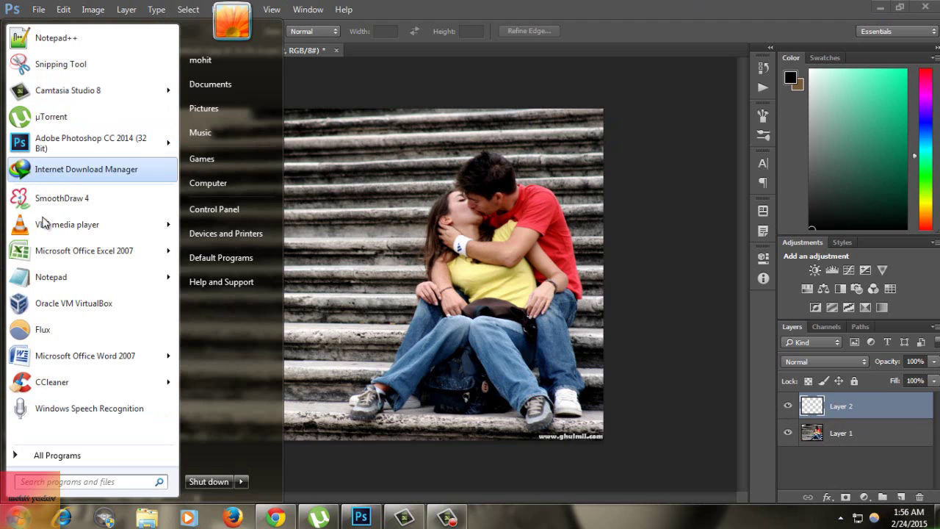
- Open a blank Notepad and write the note 'use shift+f5 to fill the color'
left_click(48, 276)
type("use")
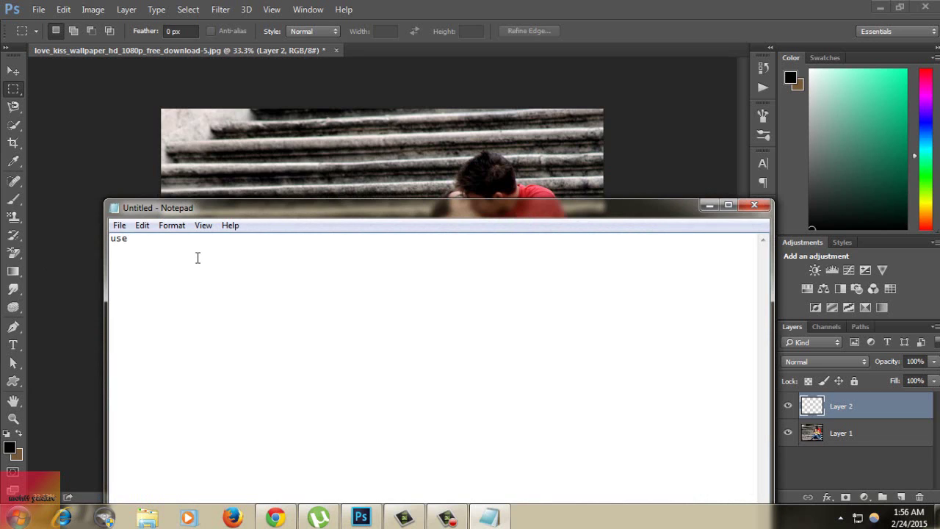
type("sh")
type("f")
type(" fill t")
type("he color")
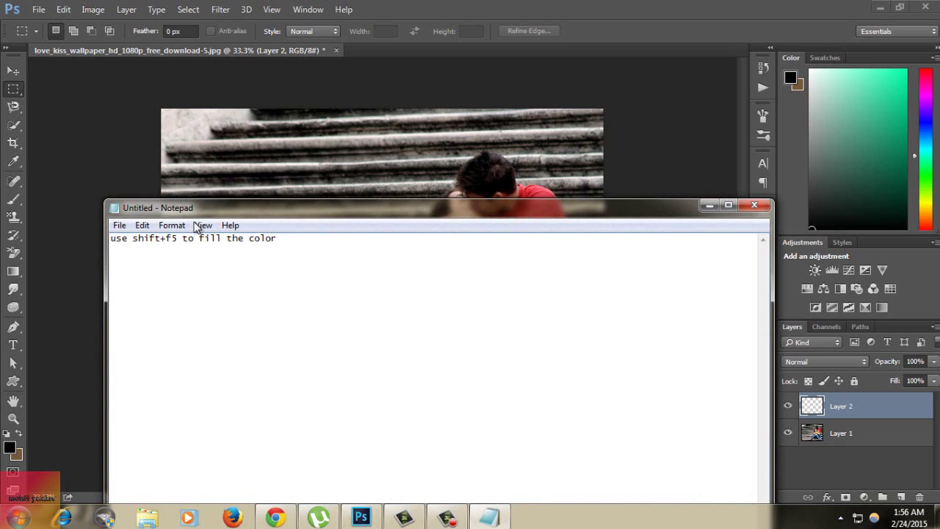
- Return to Photoshop and fill Layer 2 with solid black
left_click(709, 206)
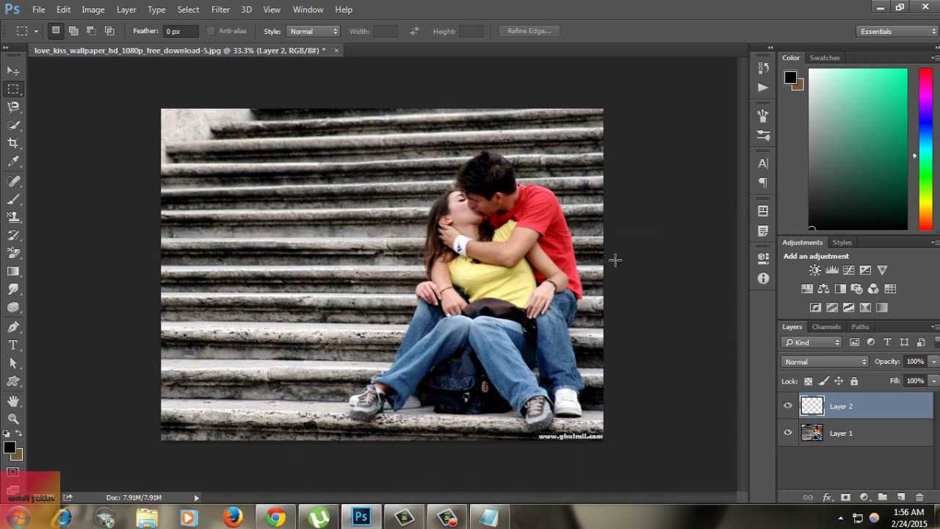
key("shift+F5")
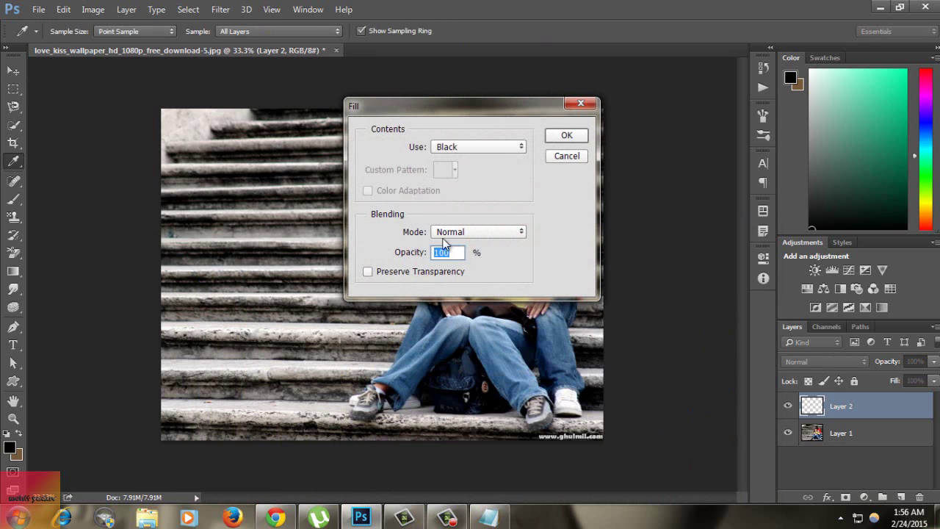
left_click(583, 135)
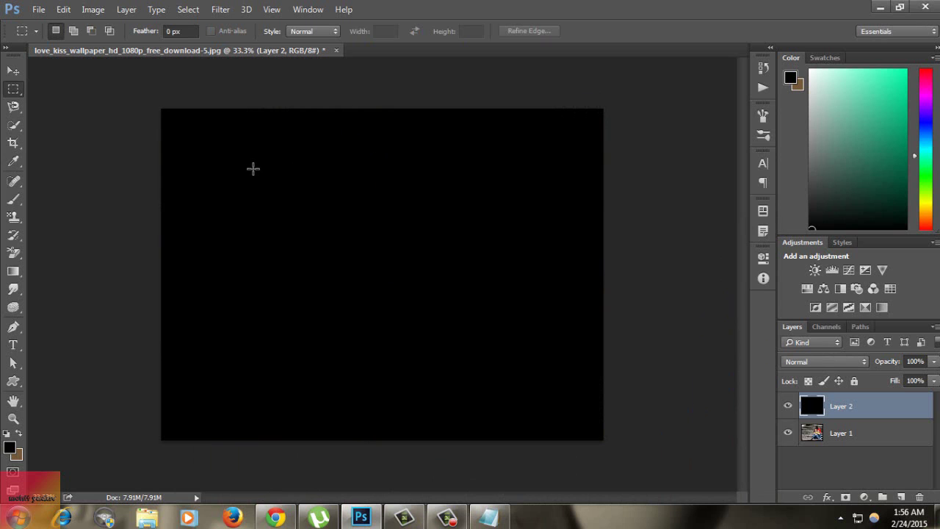
- Add about 28% monochromatic Gaussian noise to the black layer
left_click(224, 13)
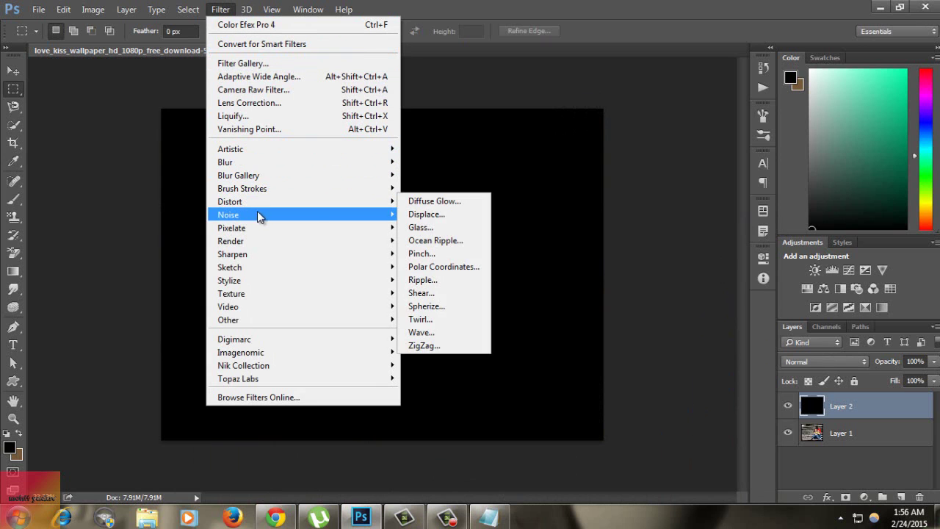
mouse_move(229, 214)
left_click(432, 214)
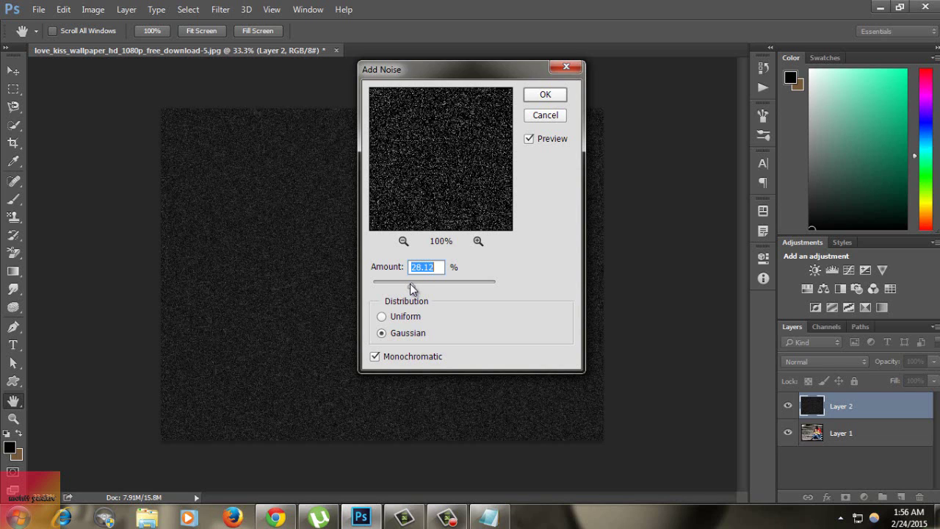
left_click(544, 96)
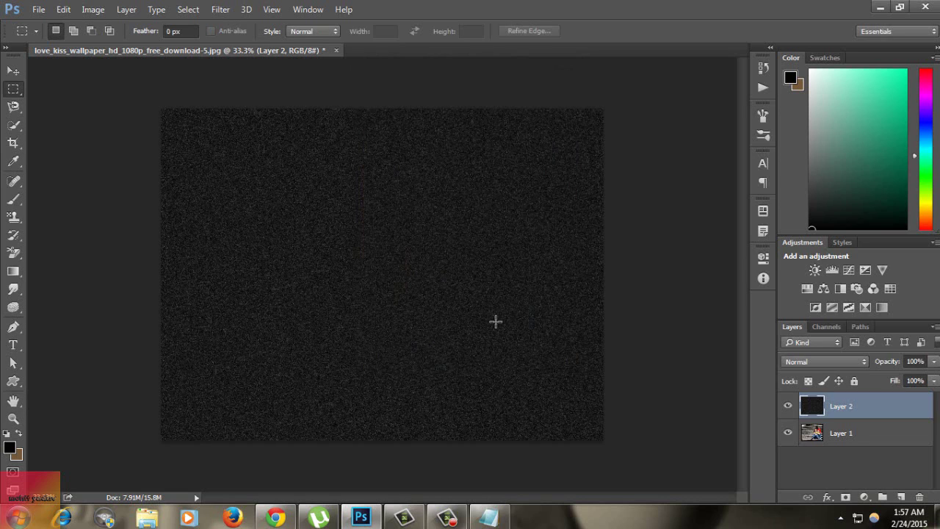
- Scale the Layer 2 noise to 400% with width and height linked
left_click(62, 11)
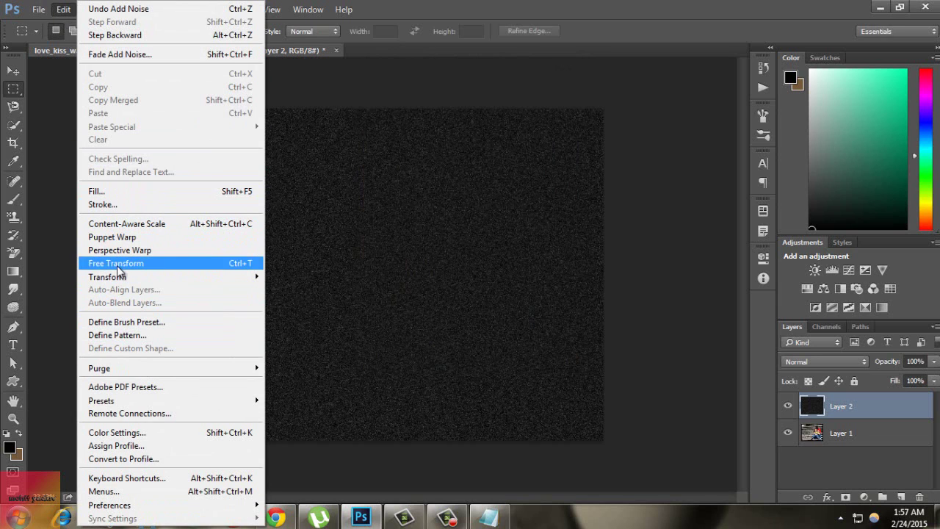
mouse_move(107, 276)
left_click(285, 295)
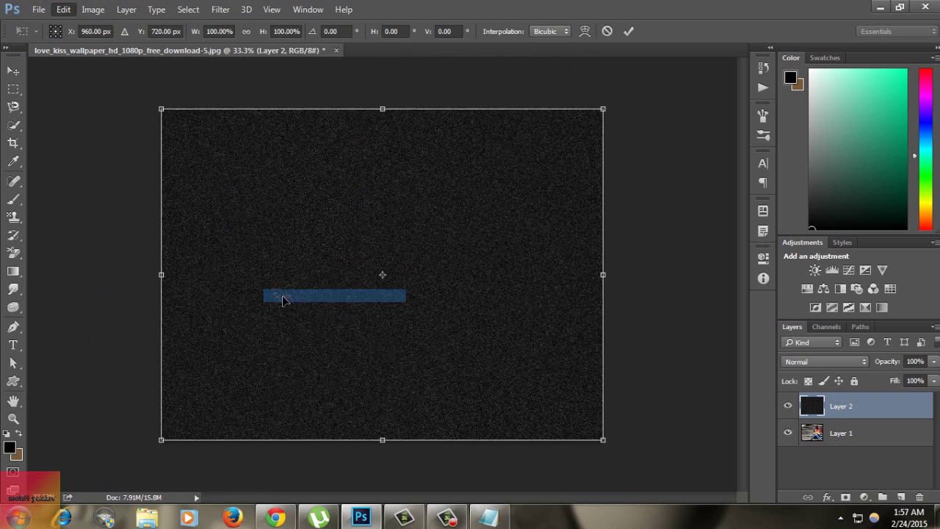
left_click(245, 33)
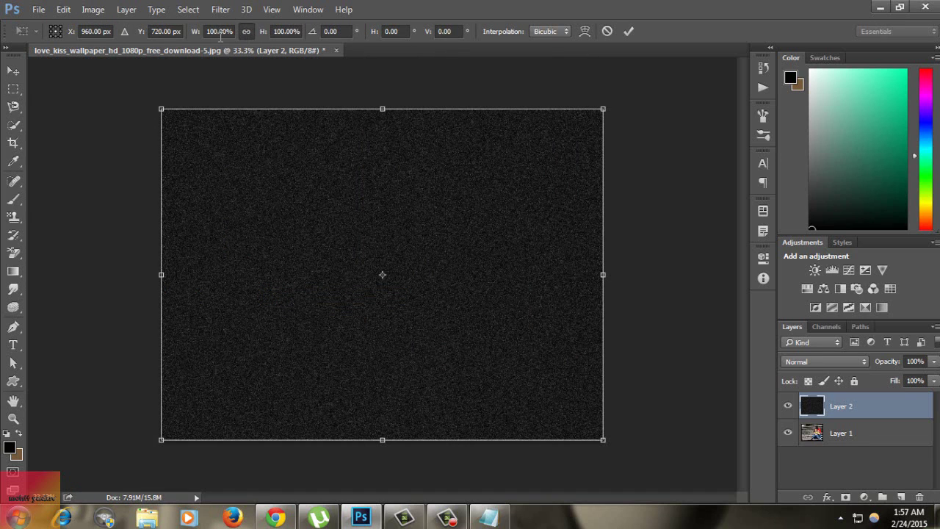
left_click(211, 31)
key("Delete")
type("4")
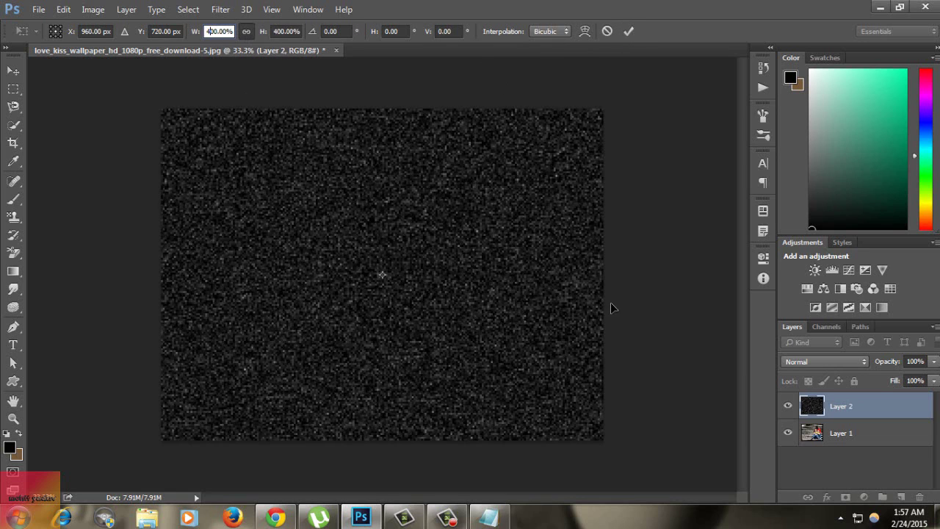
left_click(626, 34)
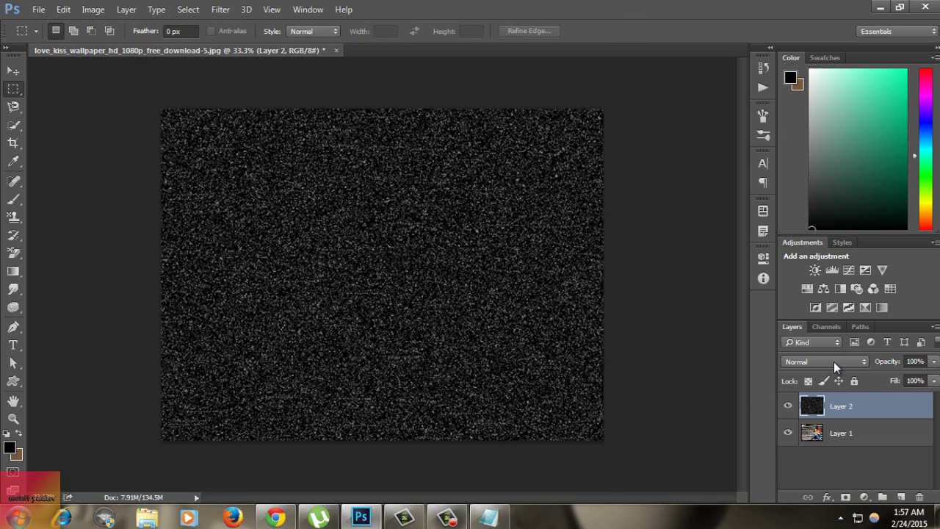
- Set Layer 2 to the Screen blend mode and convert it to a smart object
left_click(833, 362)
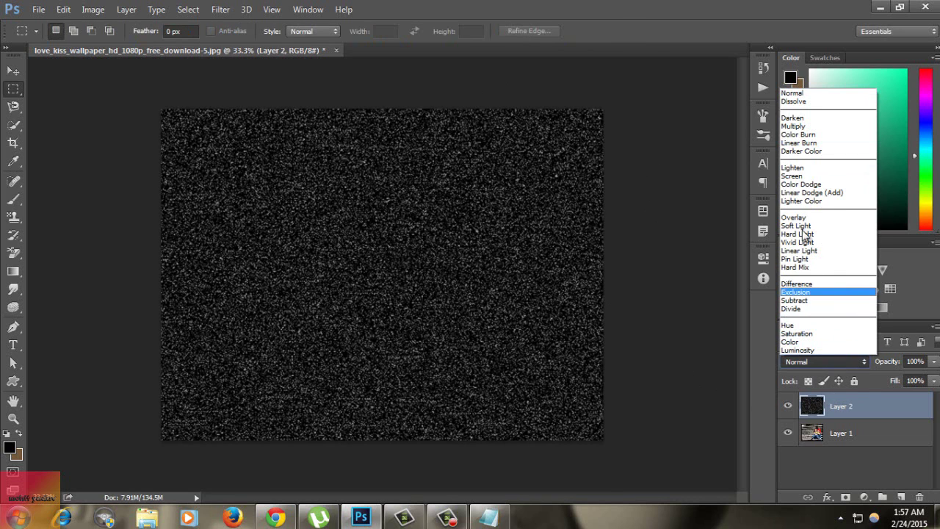
left_click(791, 177)
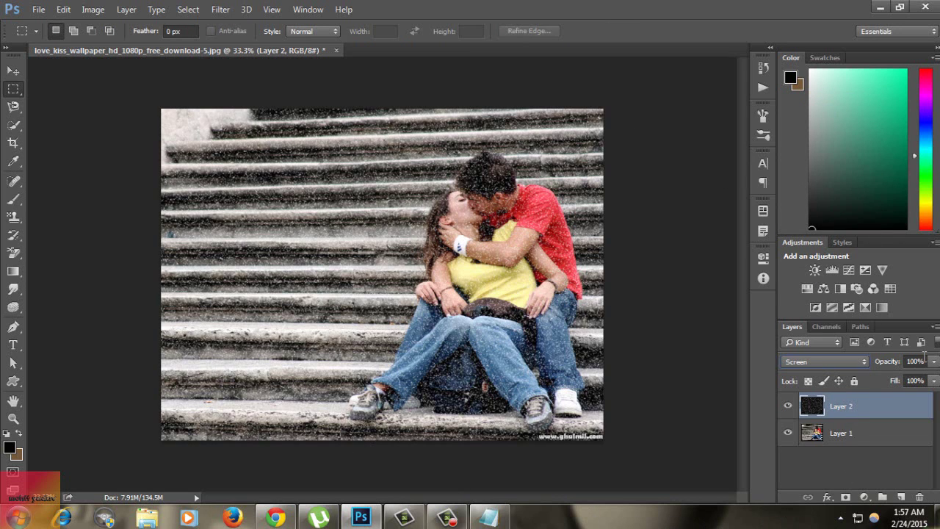
left_click(935, 326)
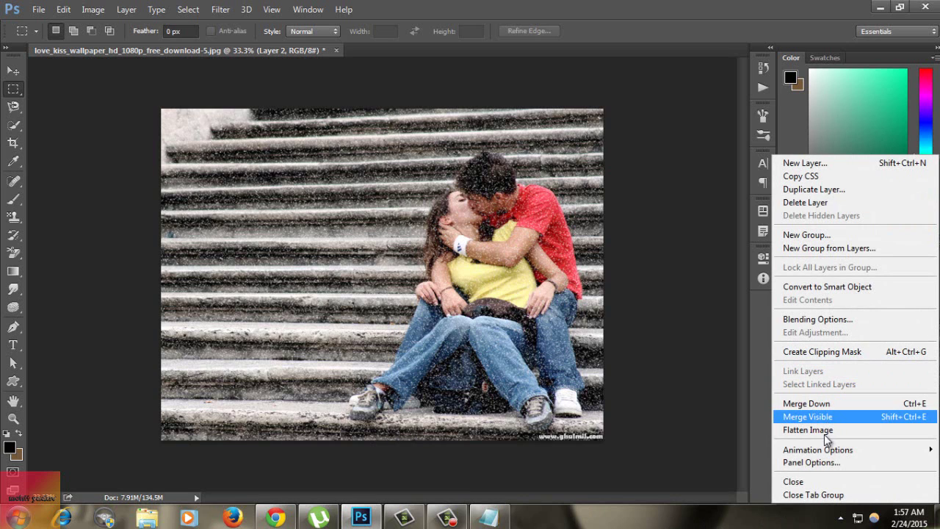
left_click(810, 288)
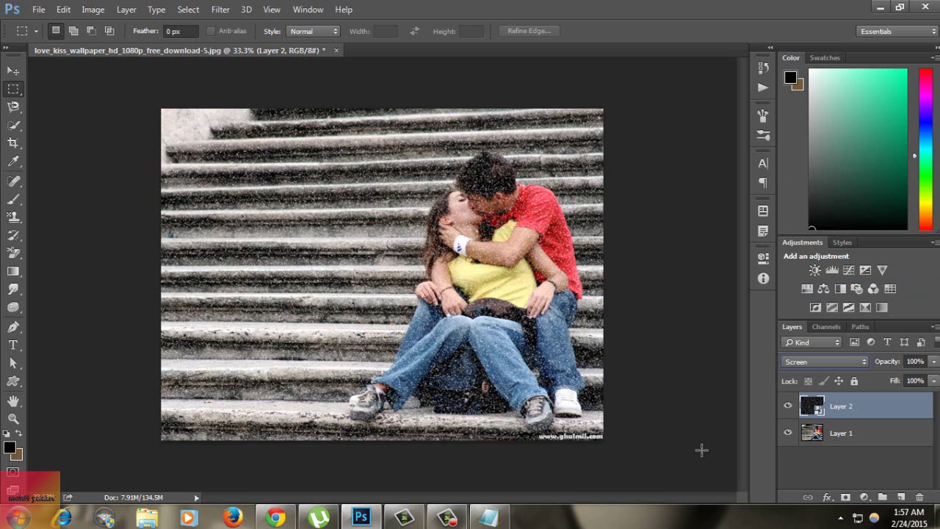
left_click(213, 10)
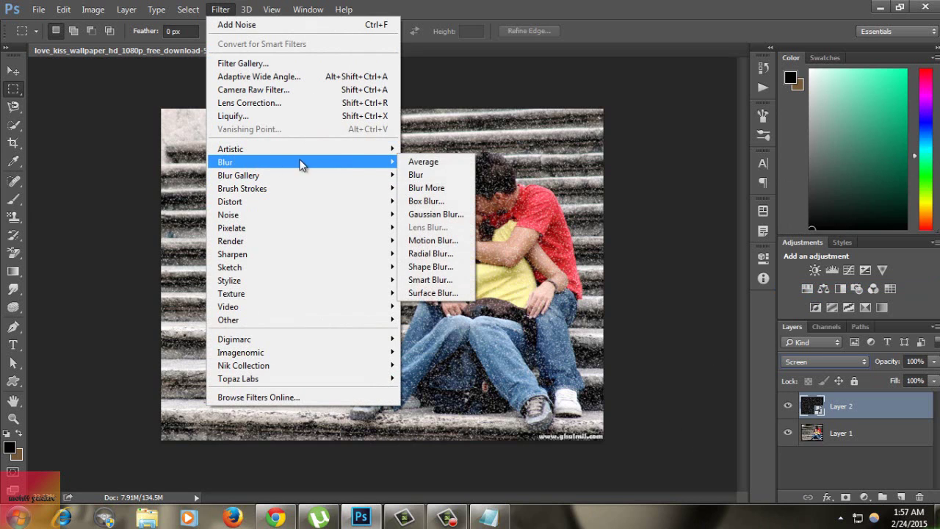
mouse_move(225, 163)
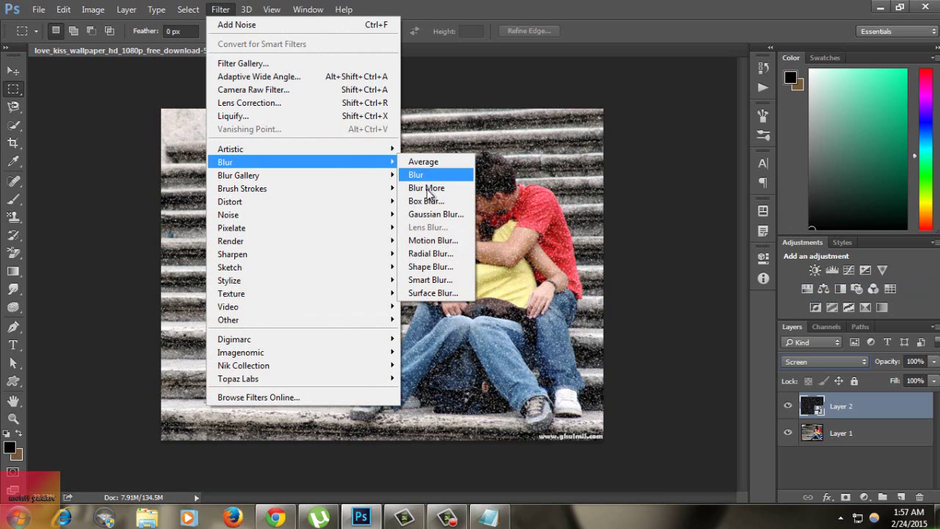
- Apply a Motion Blur at 65° angle and about 31 pixels distance to the noise
left_click(432, 241)
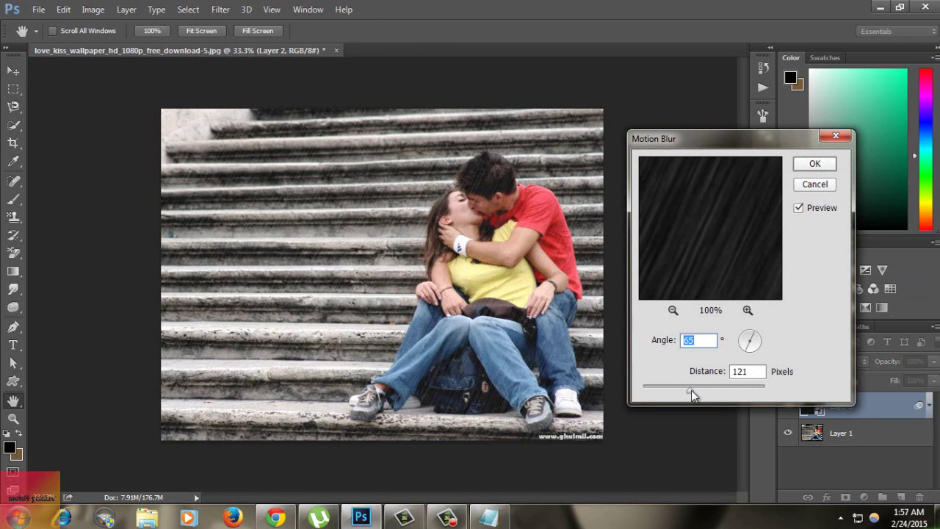
left_click_drag(692, 389, 665, 390)
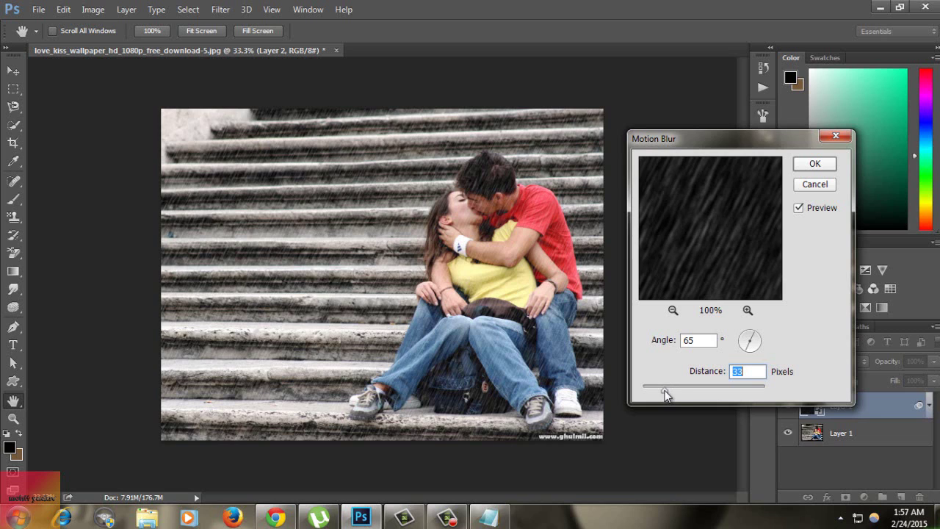
left_click_drag(664, 391, 663, 392)
left_click(814, 164)
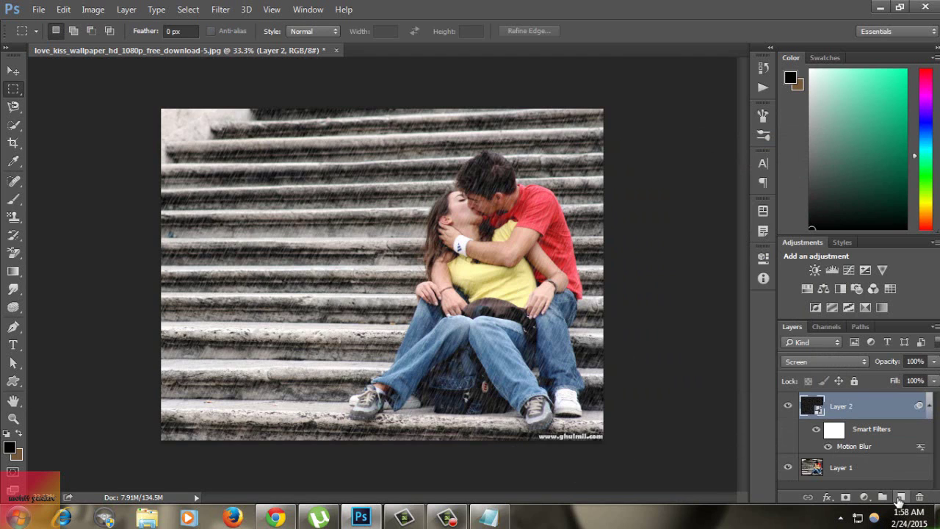
- Add a trial Levels adjustment layer above the rain layer
left_click(866, 497)
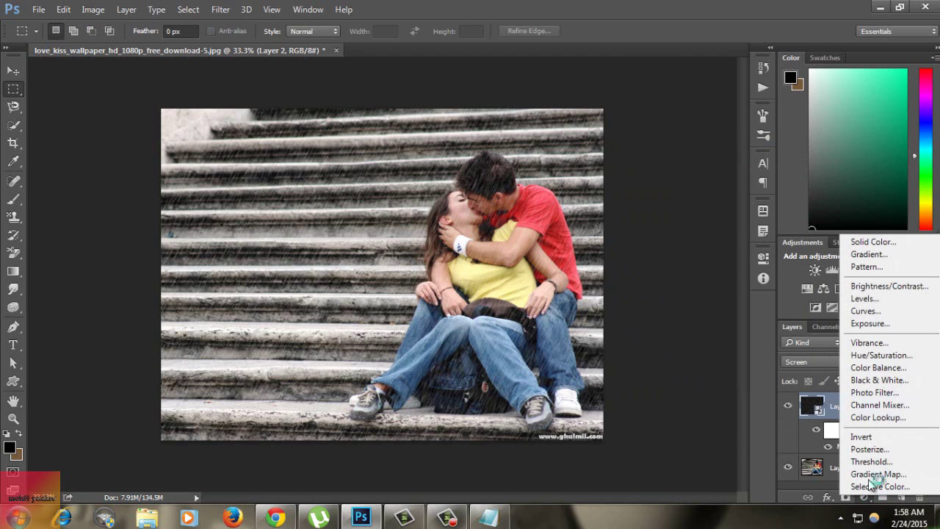
left_click(865, 299)
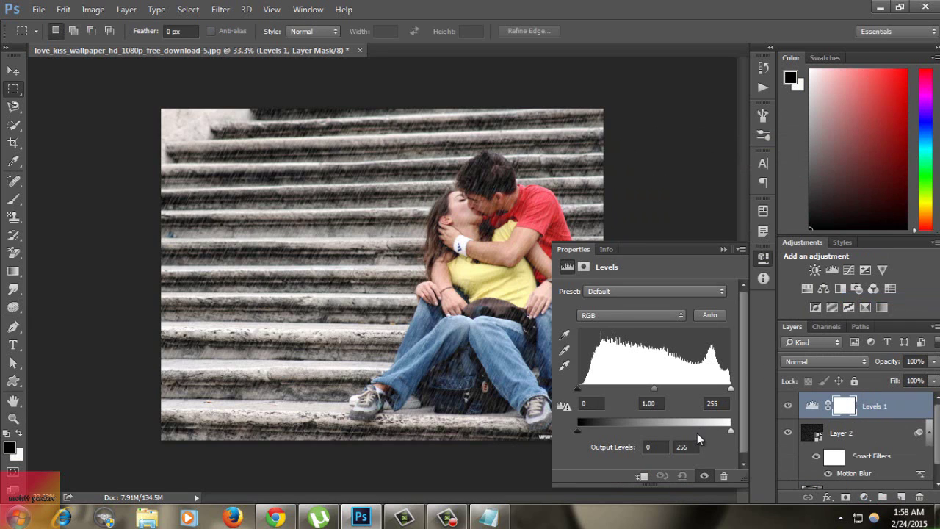
left_click(725, 250)
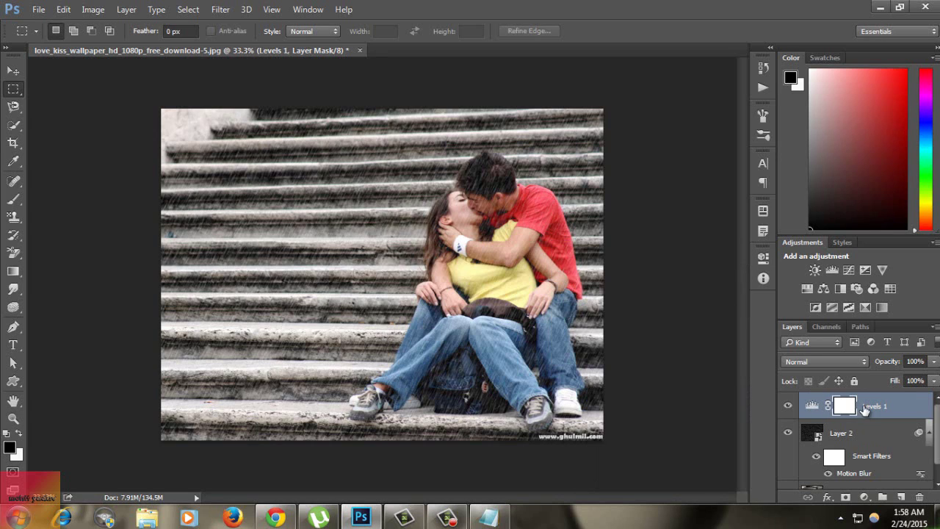
- Delete the Levels 1 layer and its mask, then bring Notepad to the front
left_click(920, 497)
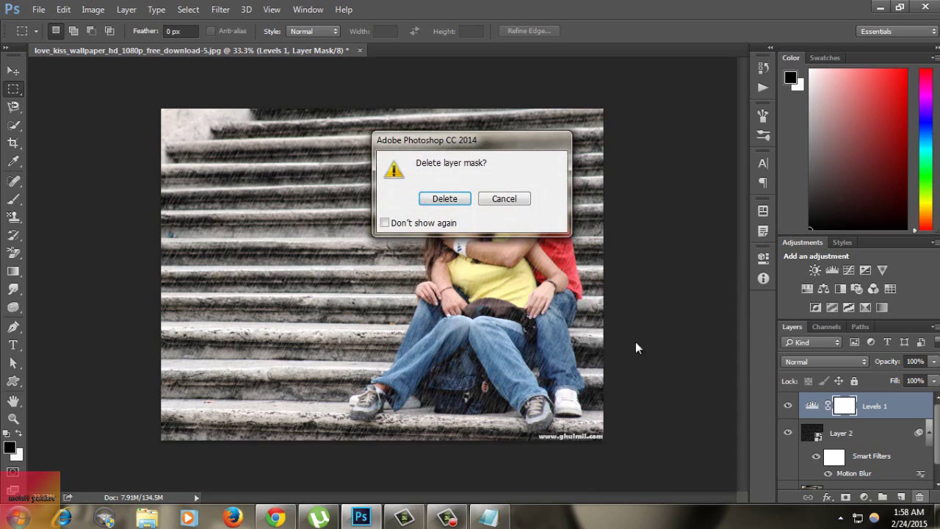
left_click(455, 204)
left_click(920, 497)
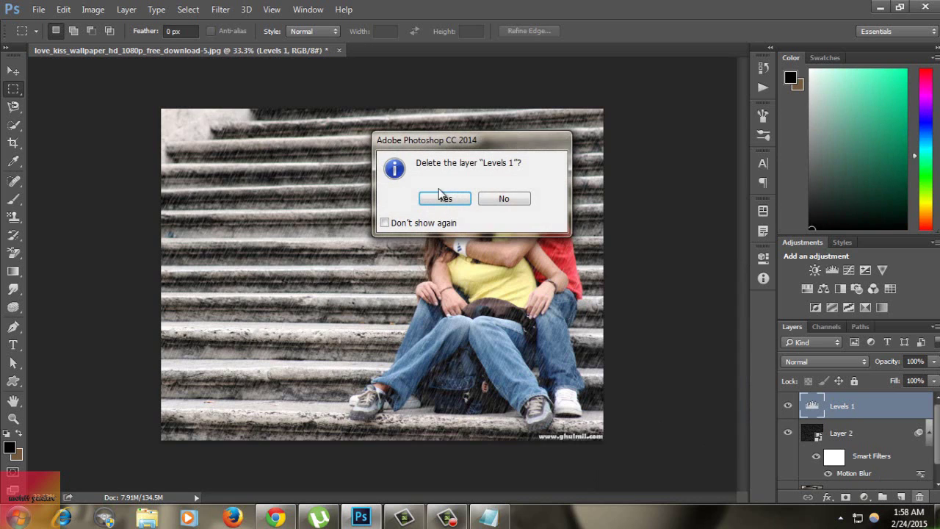
left_click(429, 204)
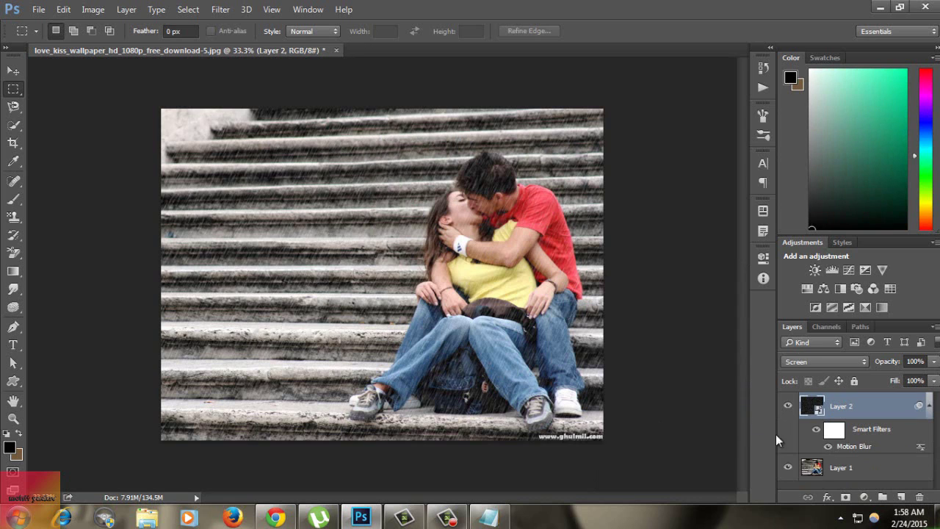
left_click(488, 518)
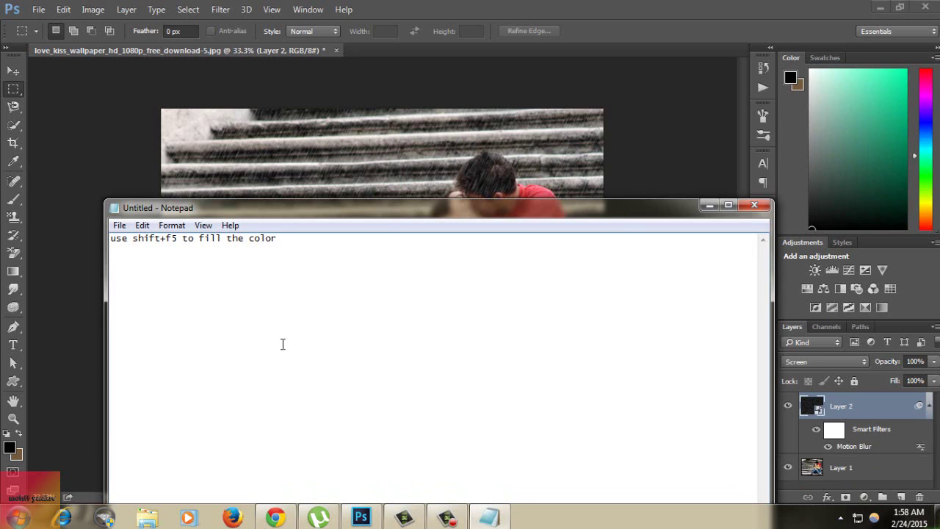
- Add the second note line 'press alt and click on adjustment layer' in Notepad
left_click_drag(397, 218, 334, 137)
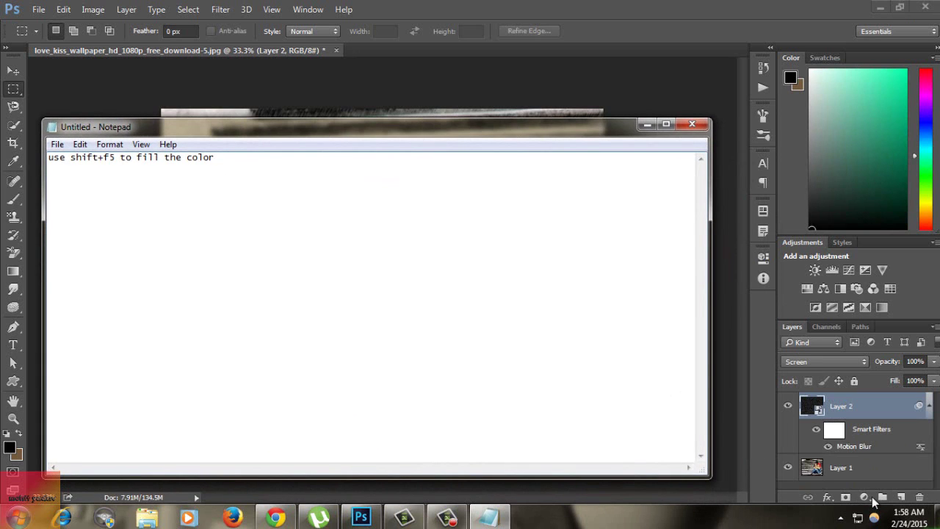
left_click(647, 124)
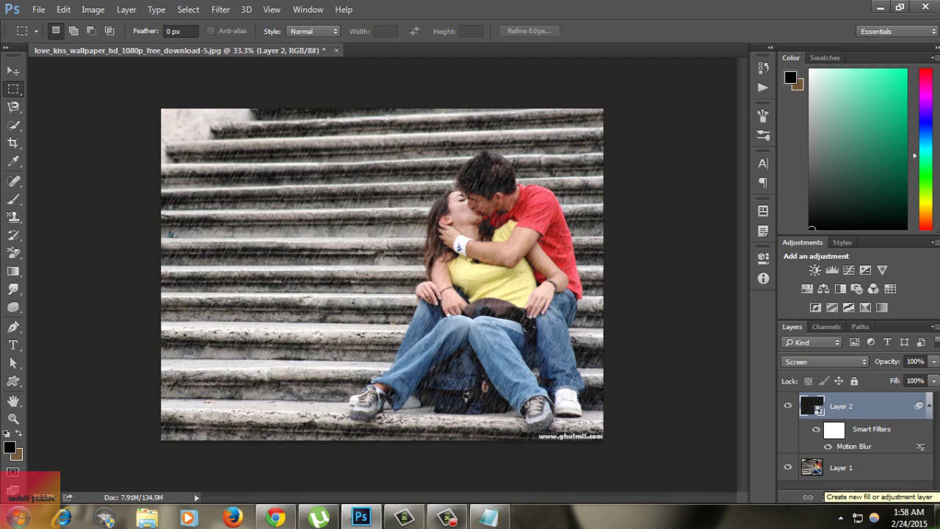
left_click(488, 518)
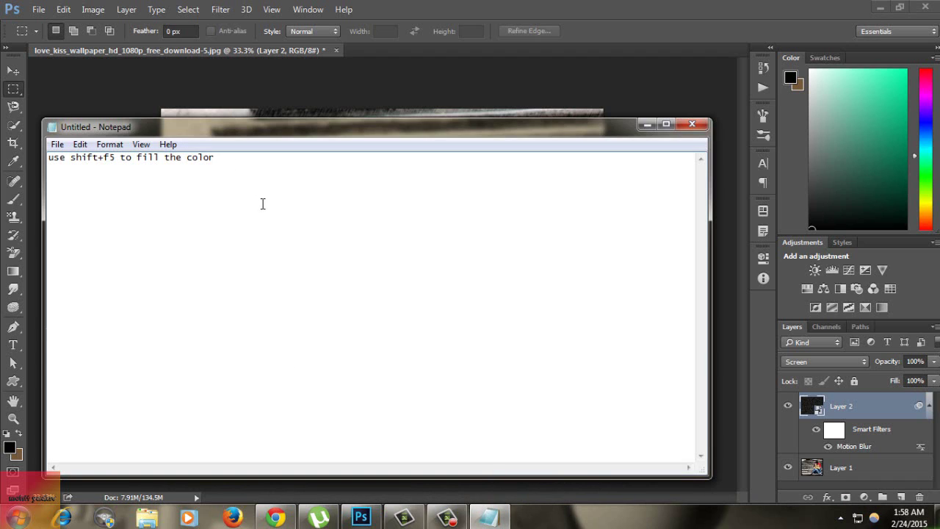
key("Return")
type("press alt a")
type("nd click on adj")
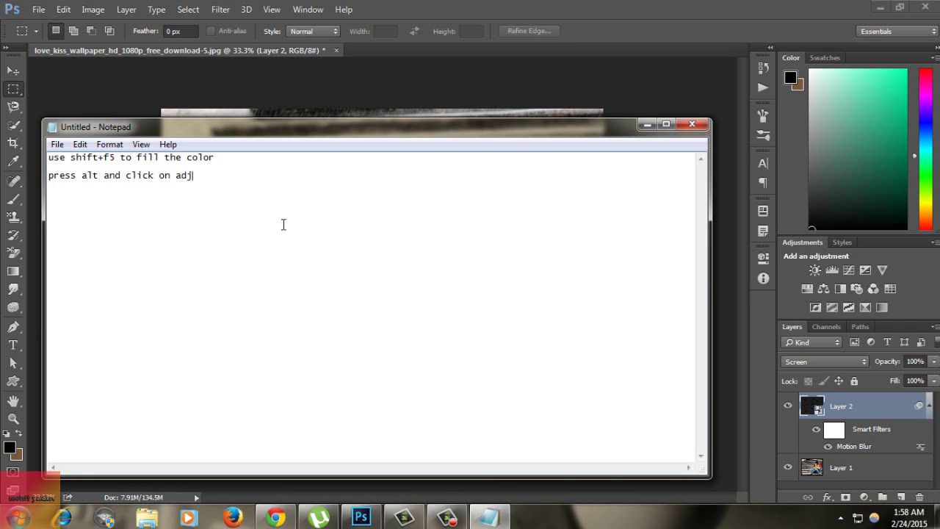
type("ustment layer")
- Cancel a stray New Group dialog and add a Levels layer clipped to Layer 2
left_click(647, 125)
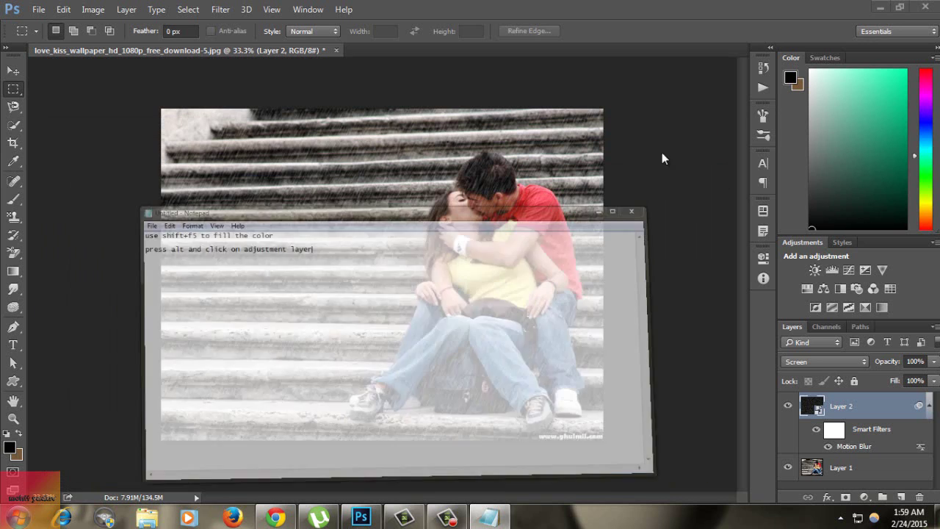
left_click(882, 498, "alt")
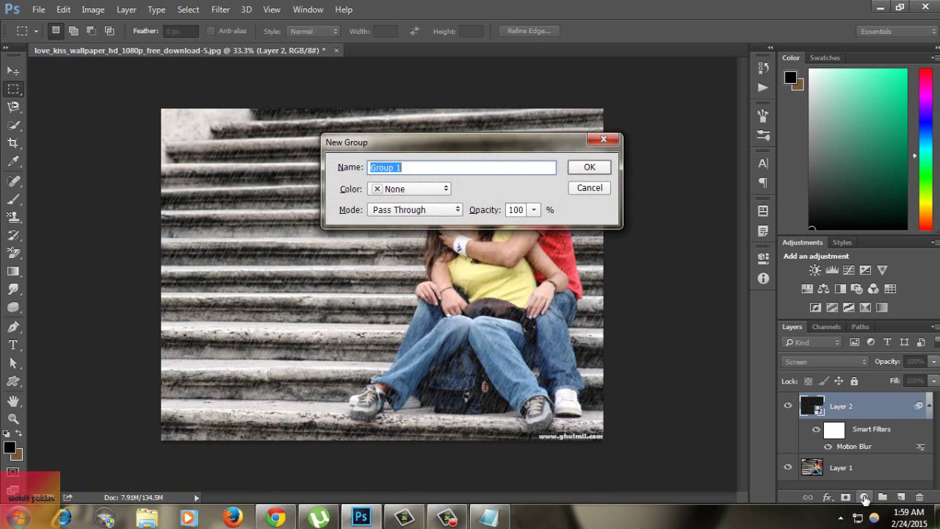
left_click(584, 188)
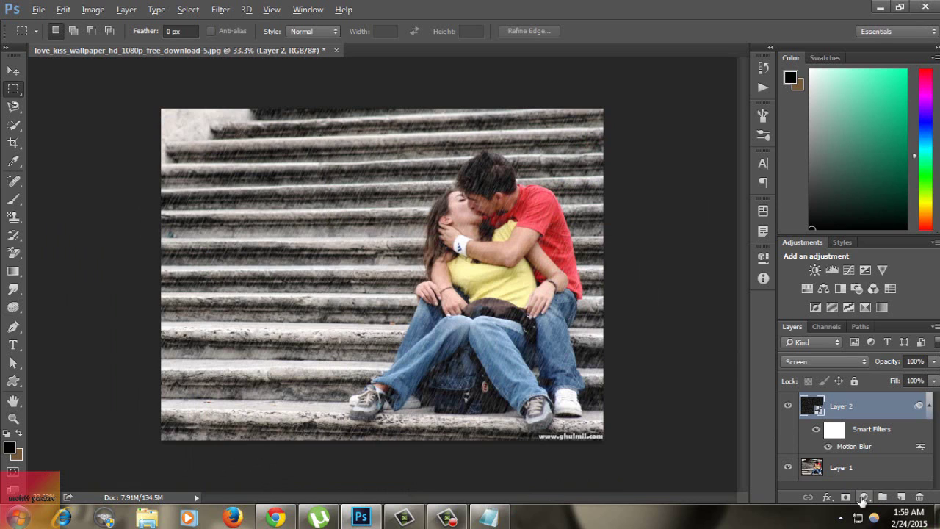
left_click(863, 500)
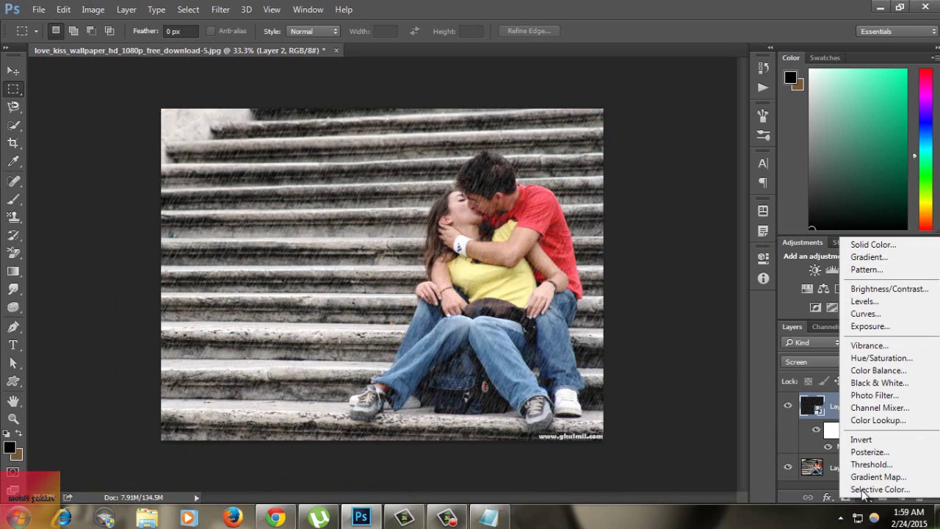
left_click(862, 302, "alt")
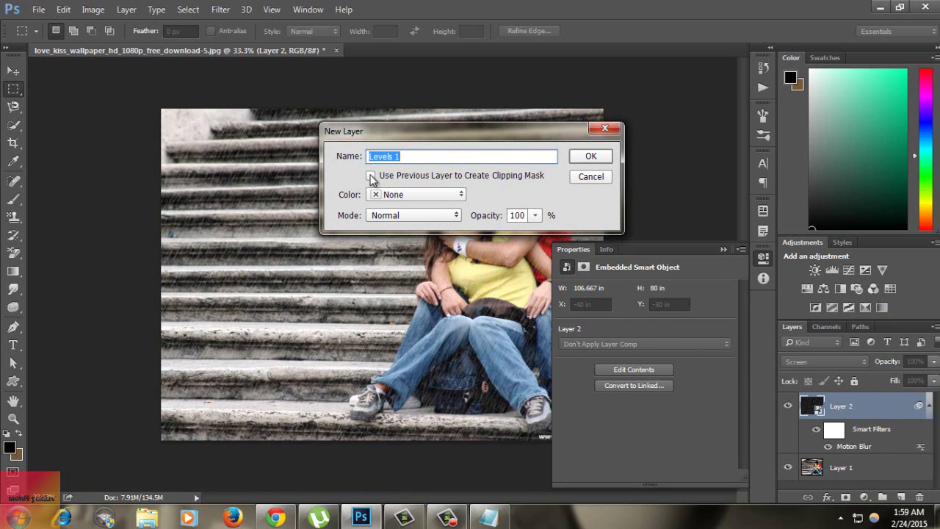
left_click(371, 177)
left_click(588, 157)
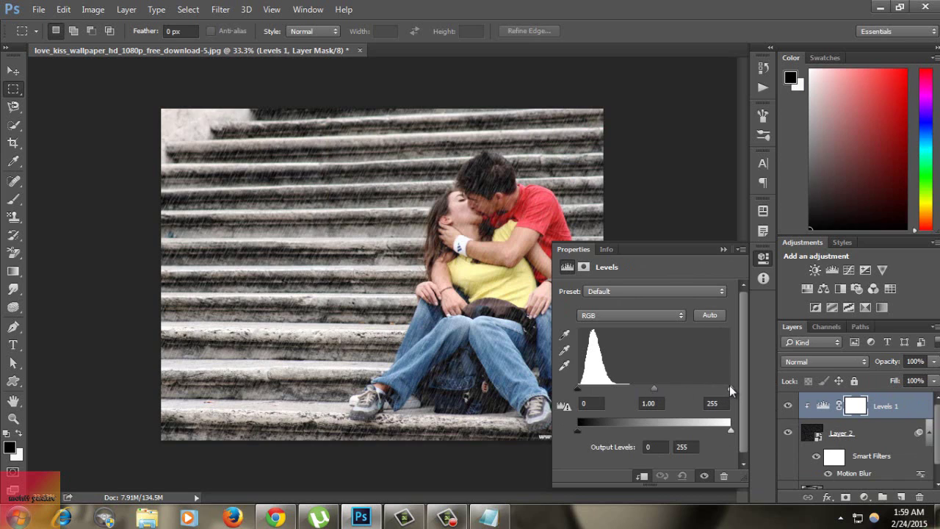
- Set the Levels 1 input sliders to 32, 1.00 and 122
left_click_drag(730, 387, 684, 387)
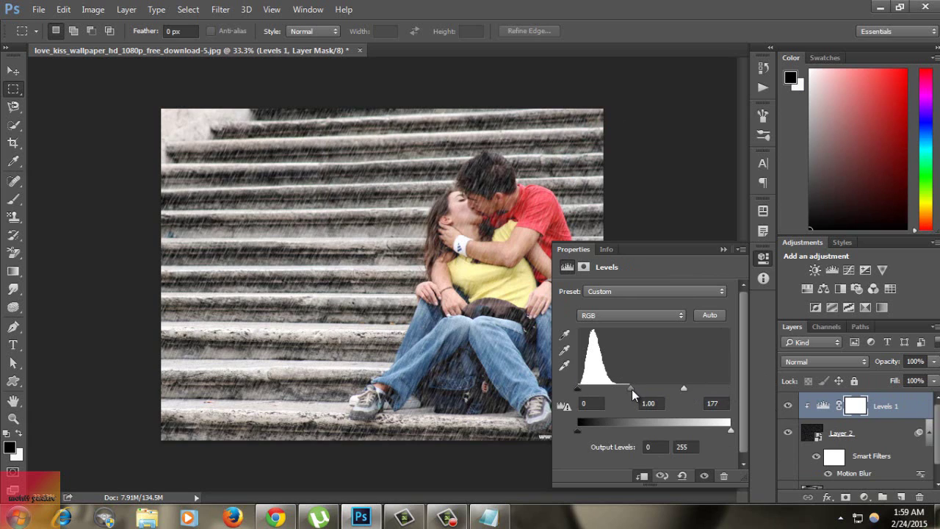
left_click_drag(631, 389, 639, 388)
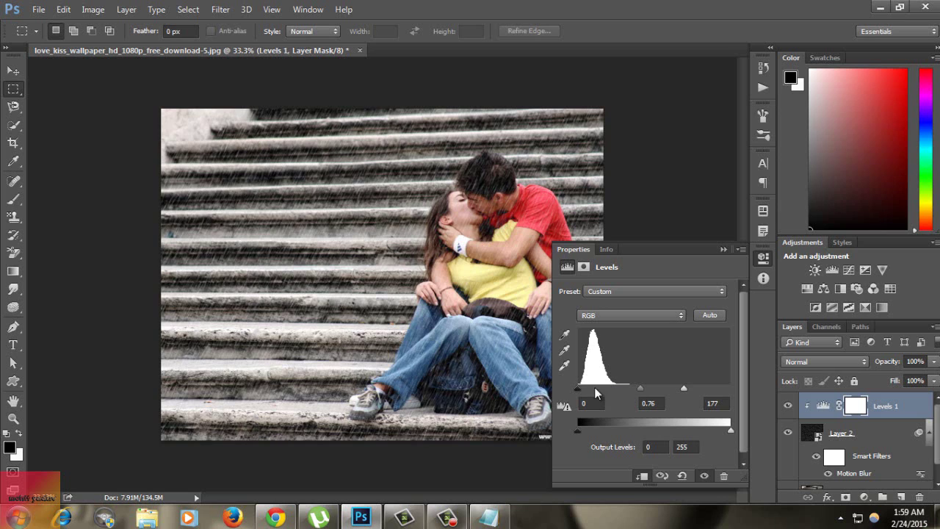
left_click_drag(578, 389, 596, 392)
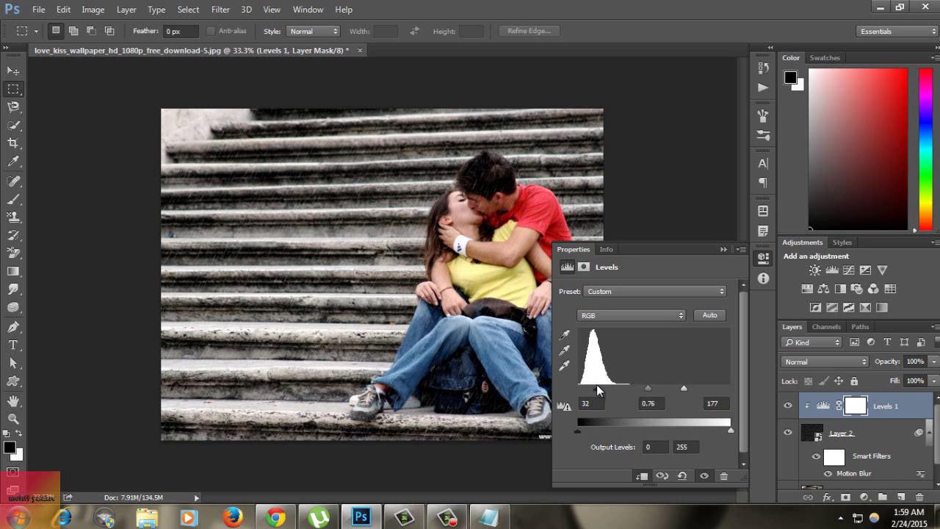
mouse_move(646, 388)
left_mouse_down()
mouse_move(630, 390)
mouse_move(658, 390)
mouse_move(621, 390)
mouse_move(659, 395)
mouse_move(645, 395)
mouse_move(650, 389)
left_mouse_up()
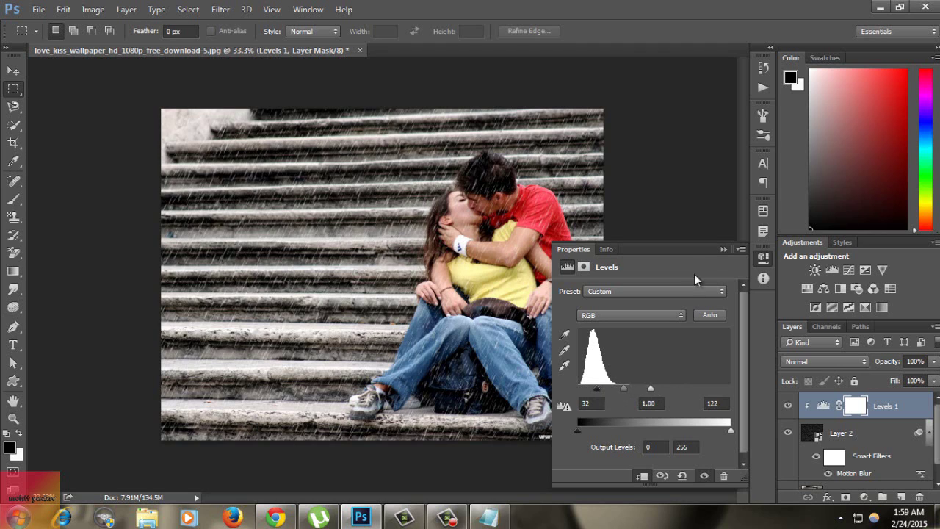
left_click(723, 250)
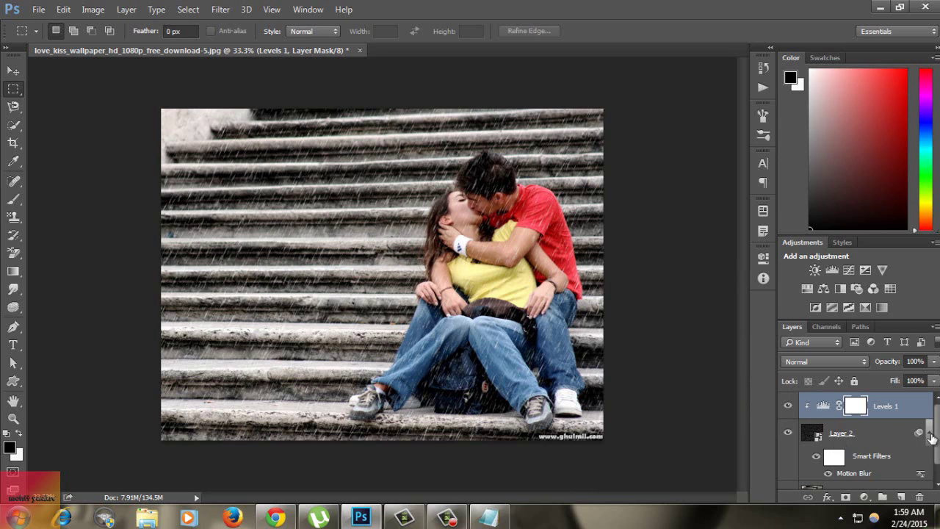
- Lengthen Layer 2's Motion Blur smart filter from 31 to about 135 pixels at 65°
scroll(929, 440, "down", 1)
left_click(872, 456)
double_click(872, 456)
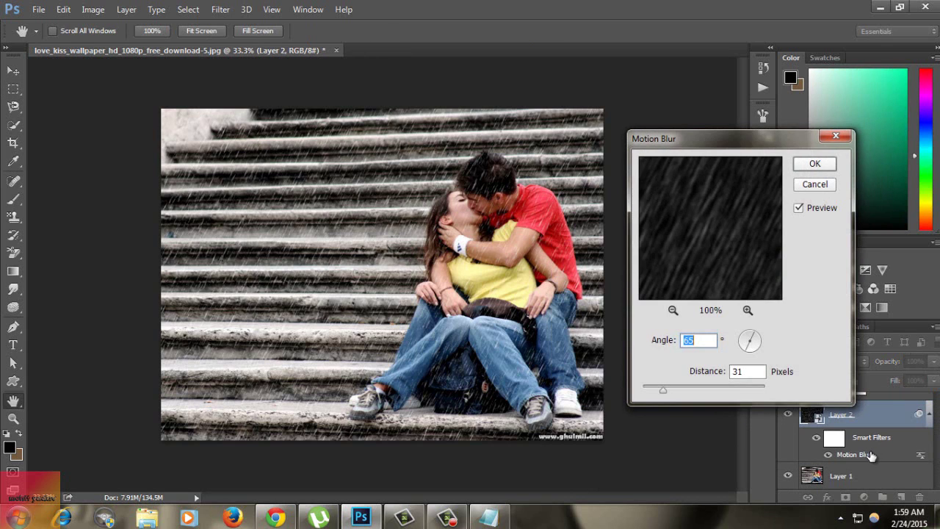
left_click_drag(666, 390, 694, 391)
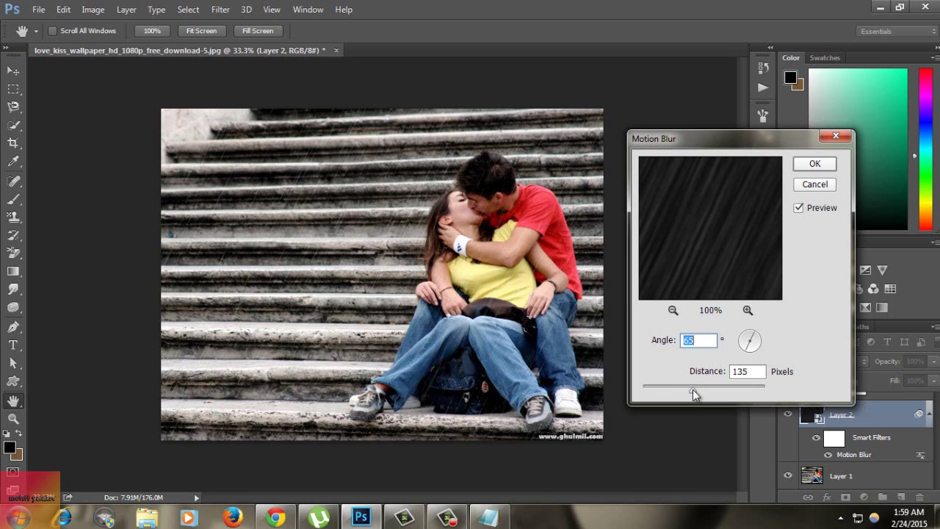
left_click(815, 163)
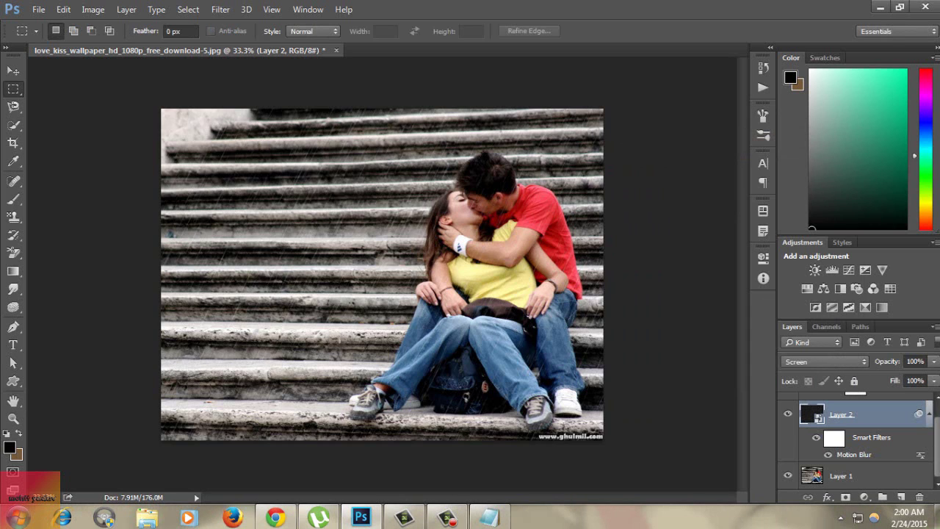
scroll(936, 429, "up", 1)
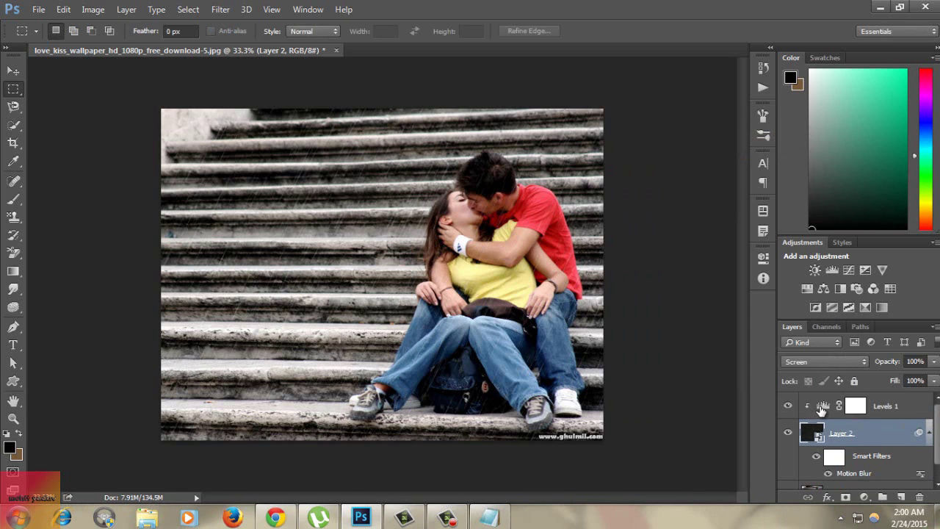
- Retune the Levels 1 input values to 32 / 1.65 / 110 so the rain streaks show more clearly
double_click(823, 410)
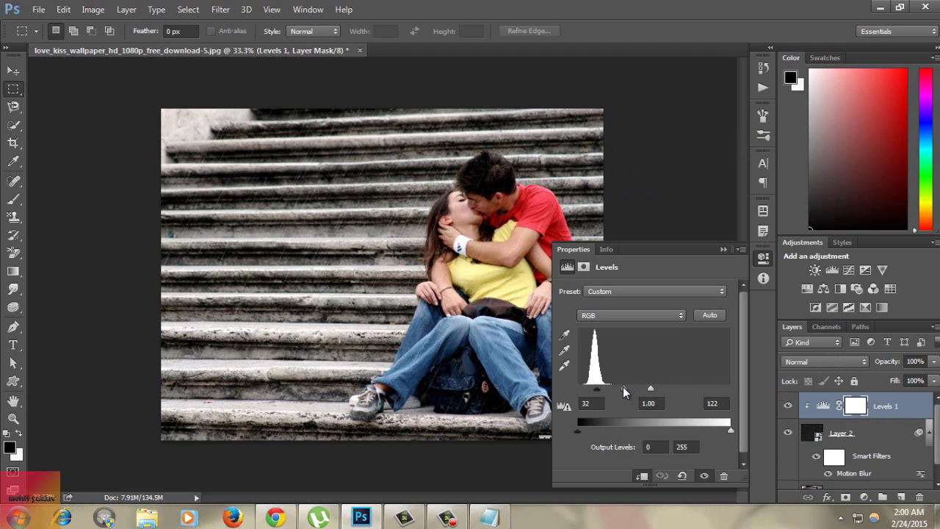
left_click_drag(623, 388, 613, 389)
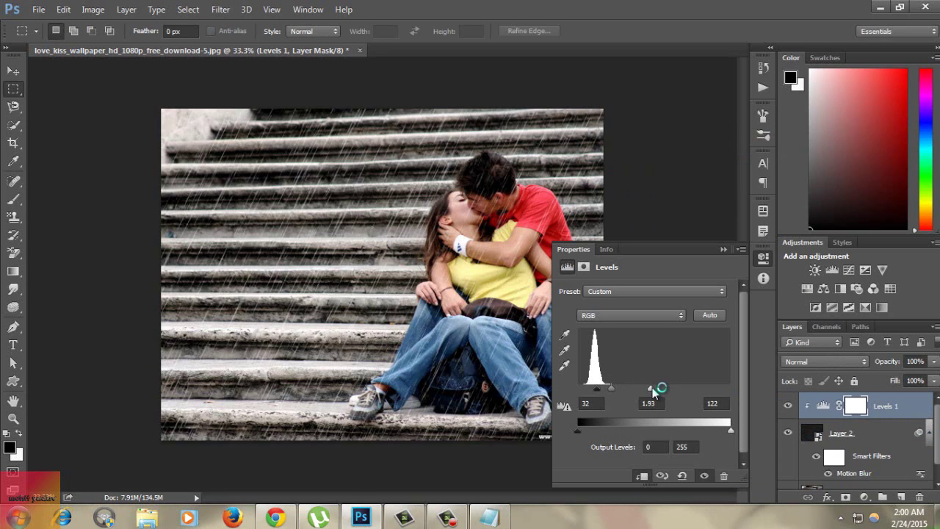
left_click_drag(651, 389, 628, 390)
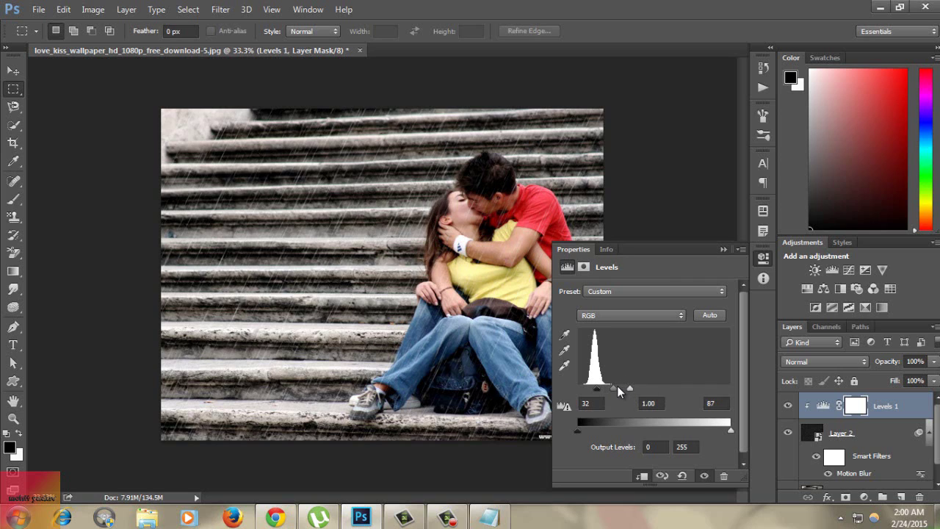
left_click_drag(619, 391, 644, 390)
left_click_drag(614, 392, 612, 392)
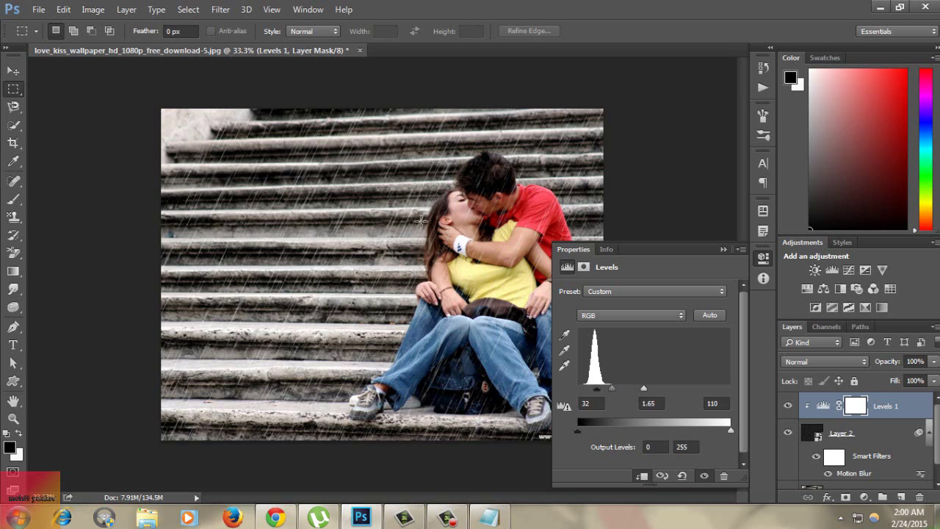
left_click(723, 250)
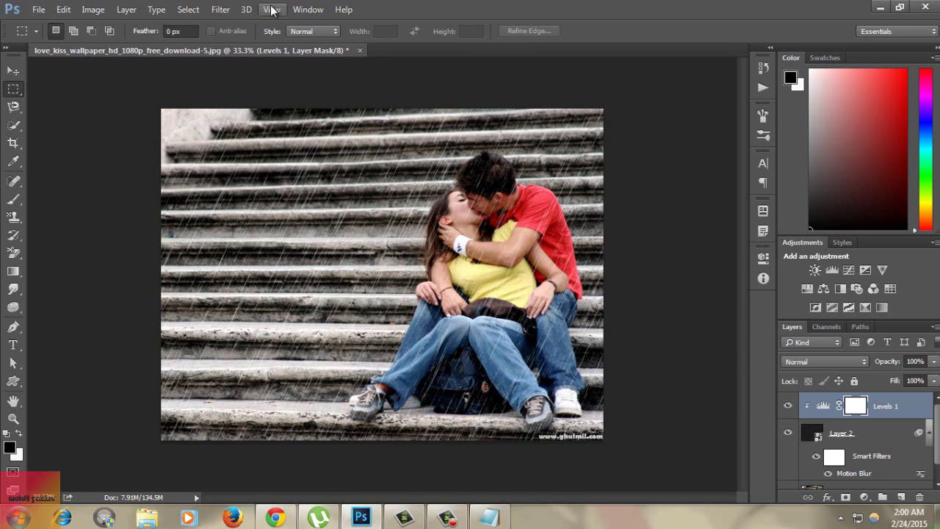
- Apply Color Efex Pro 4 Cross Balance (Tungsten To Daylight (2), 70% strength) to the photo on Layer 1
left_click(222, 10)
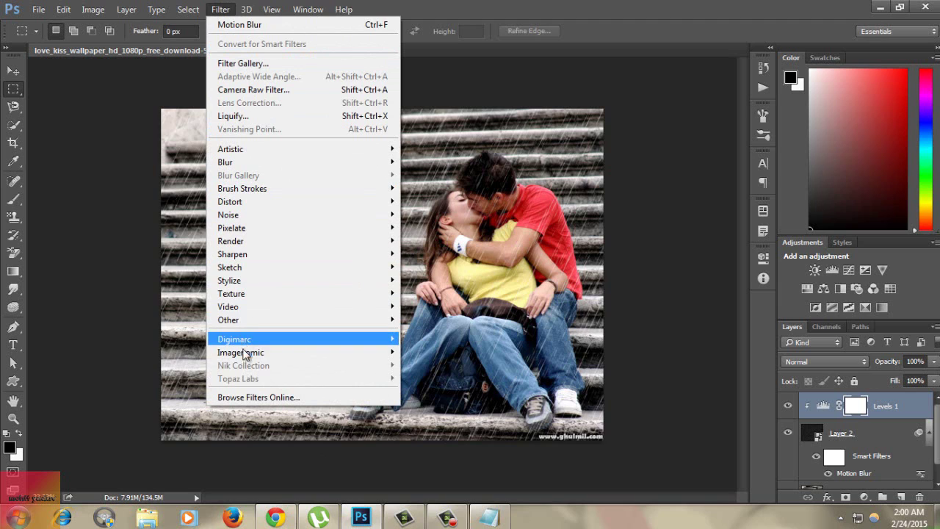
mouse_move(235, 338)
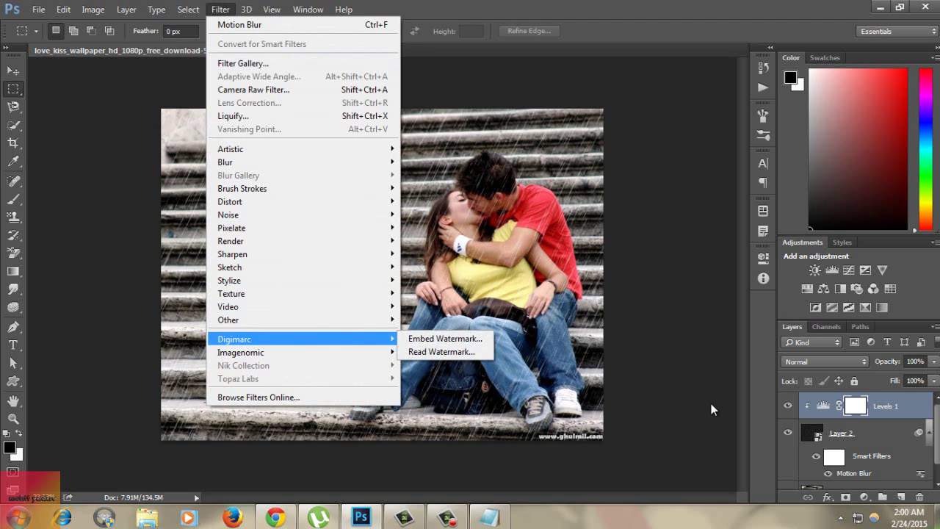
left_click(711, 404)
scroll(914, 477, "down", 1)
left_click(891, 476)
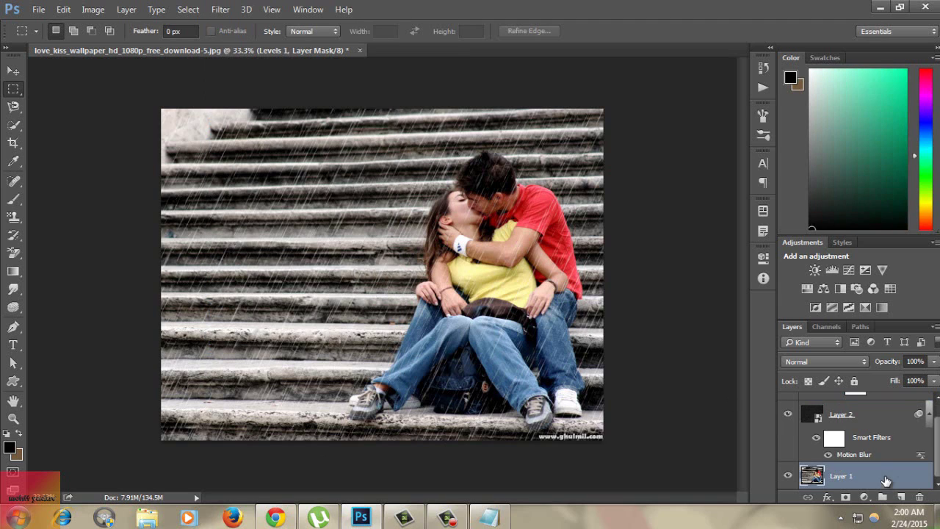
left_click(220, 9)
mouse_move(243, 365)
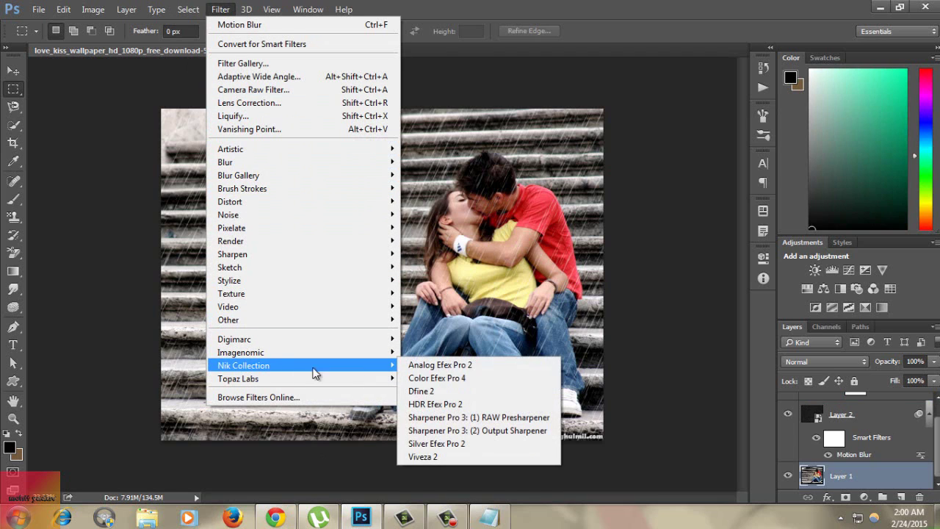
left_click(433, 379)
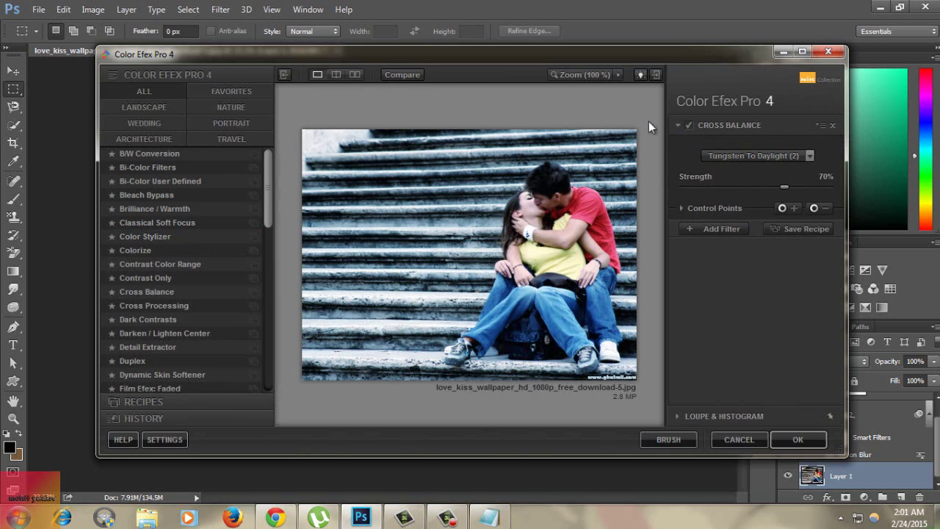
left_click(790, 439)
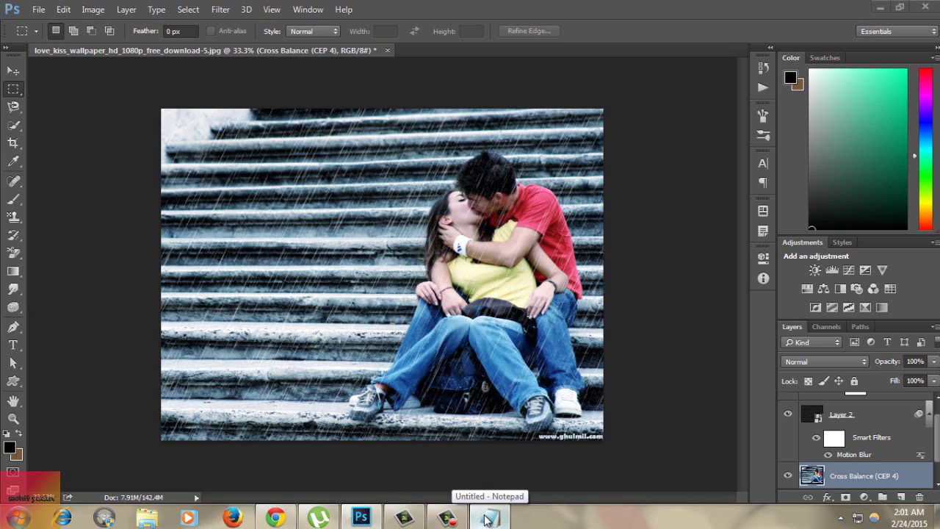
- Add the line 'than kyou watching this video if u like please subscribe' to the Notepad notes, then minimize Notepad
left_click(440, 424)
type("than kyou w")
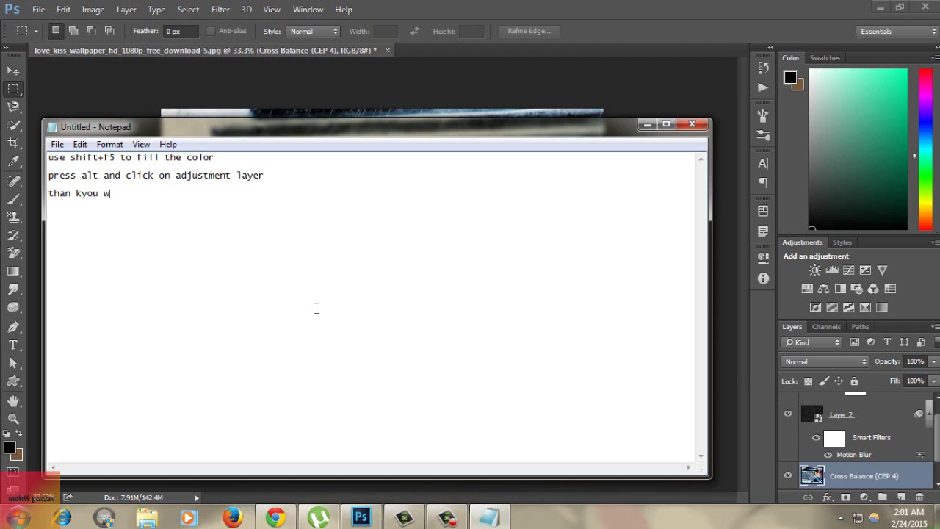
type("atching this video if u lik")
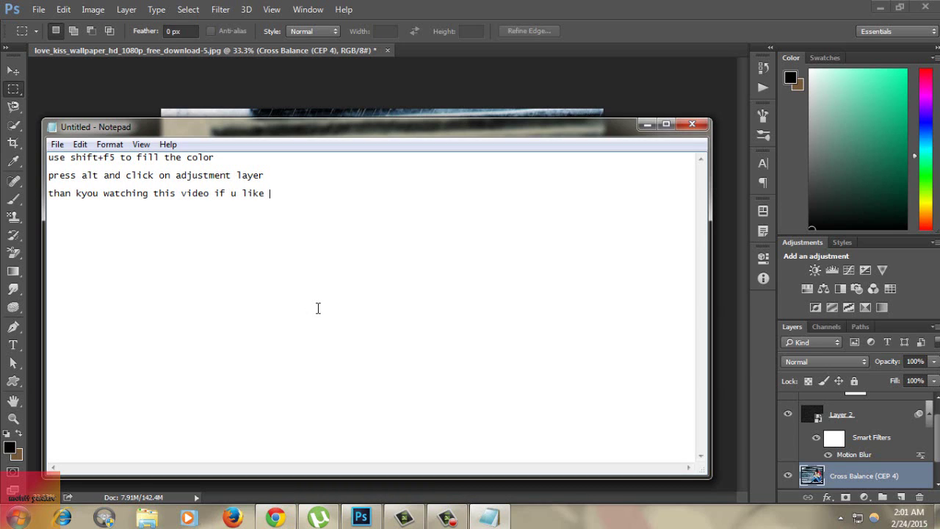
type("ease subscribe")
left_click(647, 124)
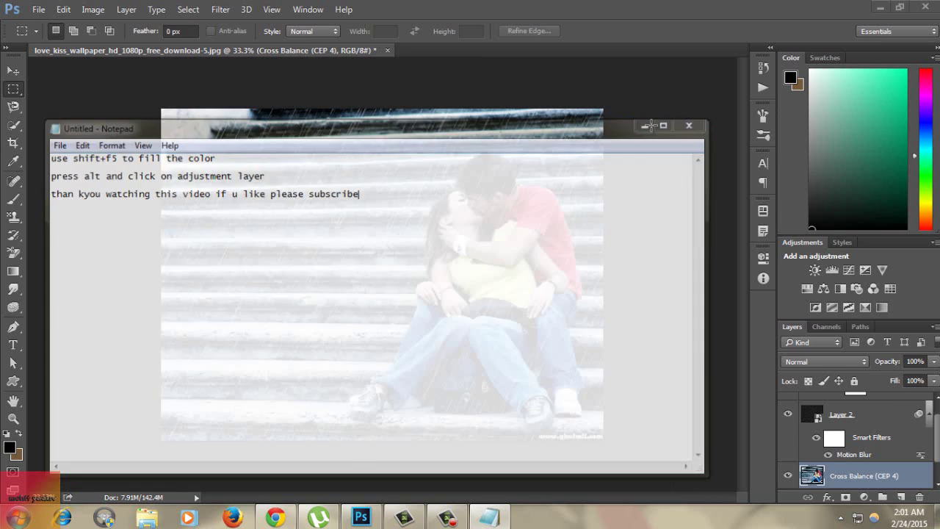